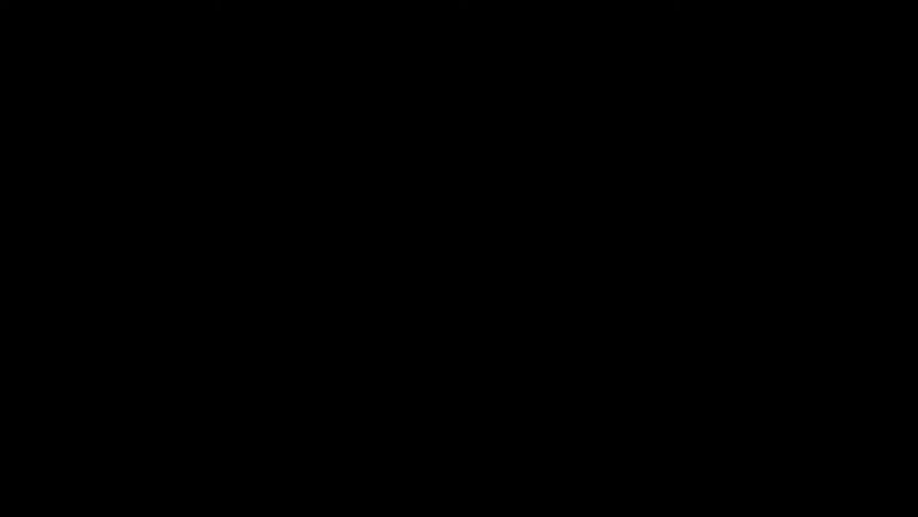
Enter headers Chores/Tareas in A1 and Status/Estado in B1, then type Paint fence/Pintar el cerco in A2
text(Chores)
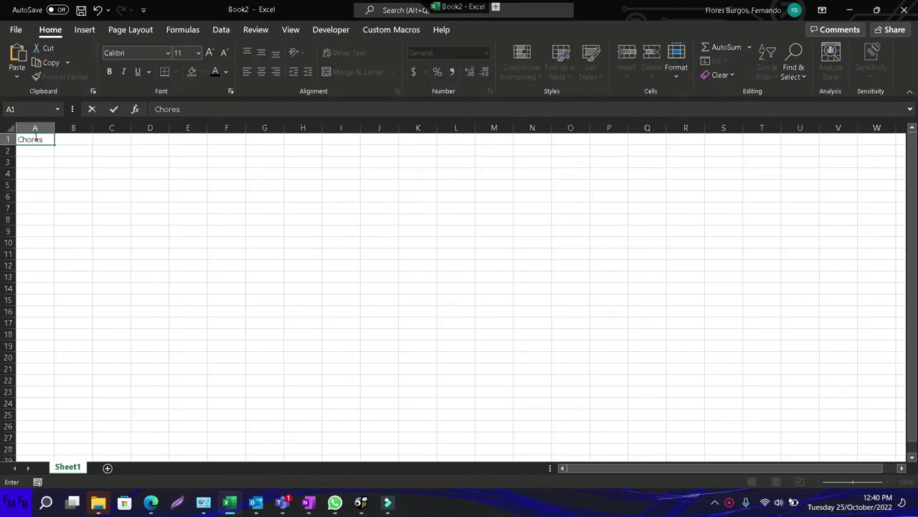
text(/Tareas)
key(Tab)
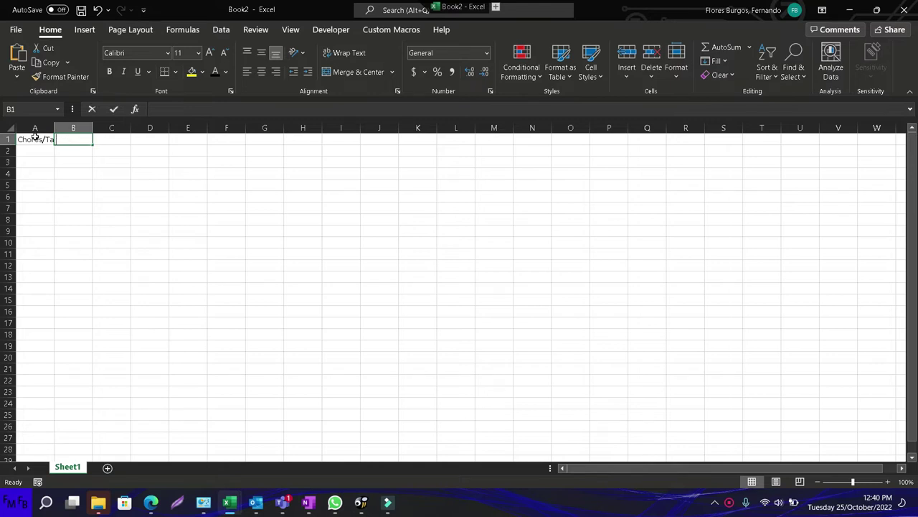
text(Status)
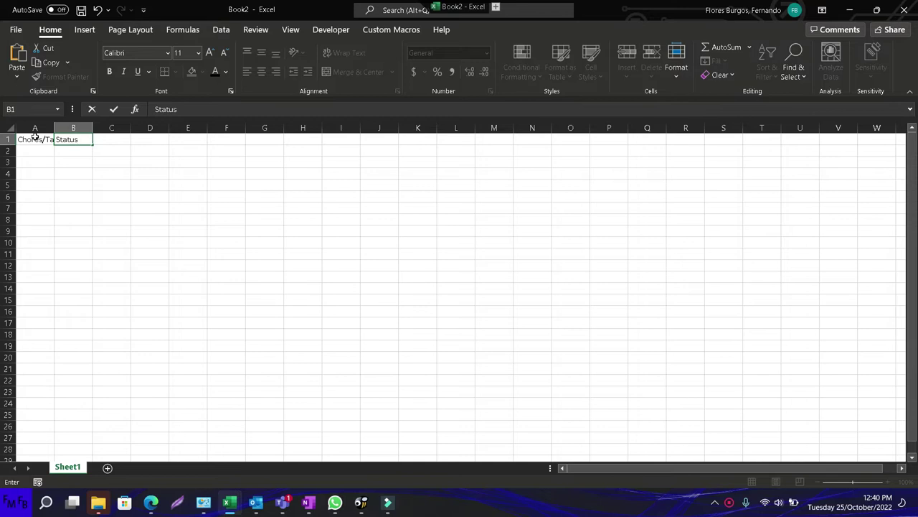
text(/Estado)
key(Return)
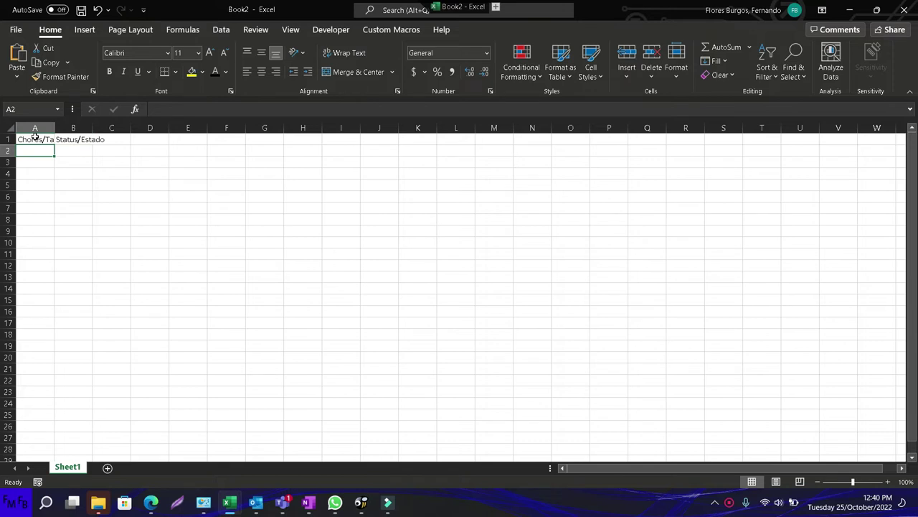
text(Paint fence)
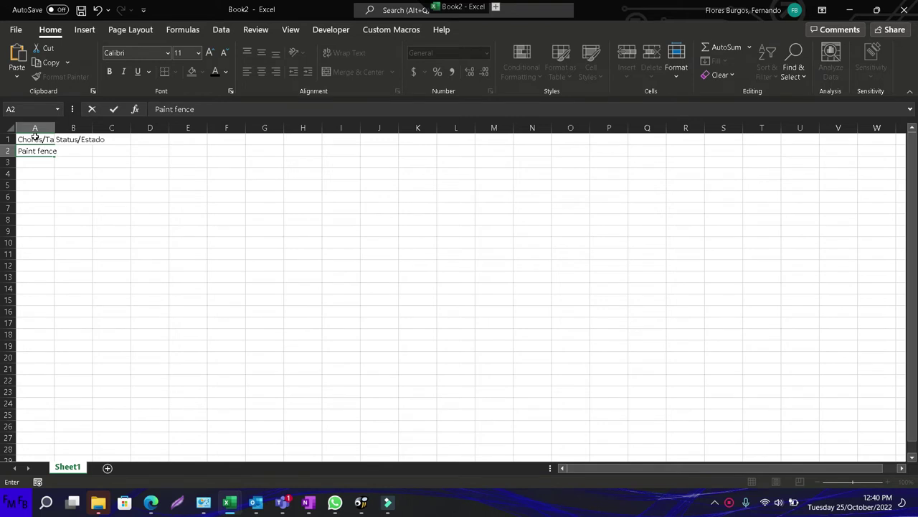
text(/)
text(Pintar)
text( el )
text(cerco)
Commit Paint fence and enter 'Take the car to the shop/Llevar el carro al taller' in A3
key(Return)
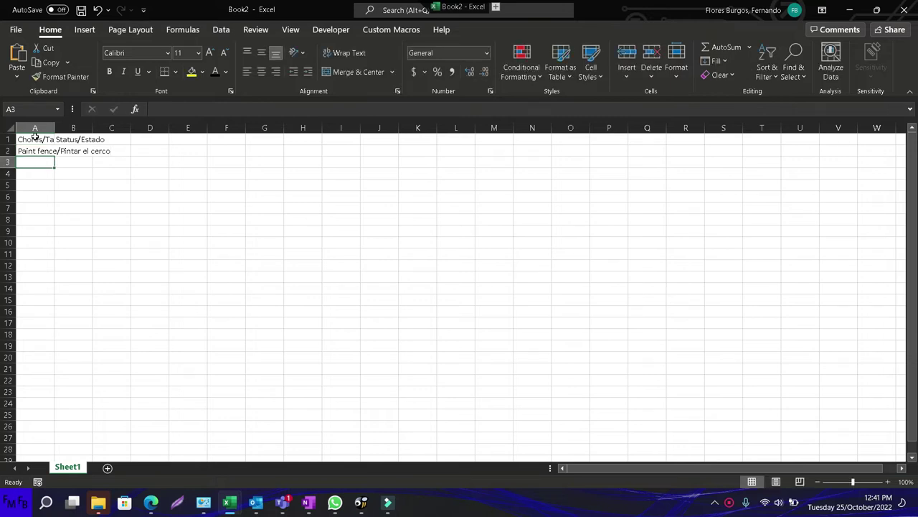
key(Up)
key(Down)
text(Llevar el carro a)
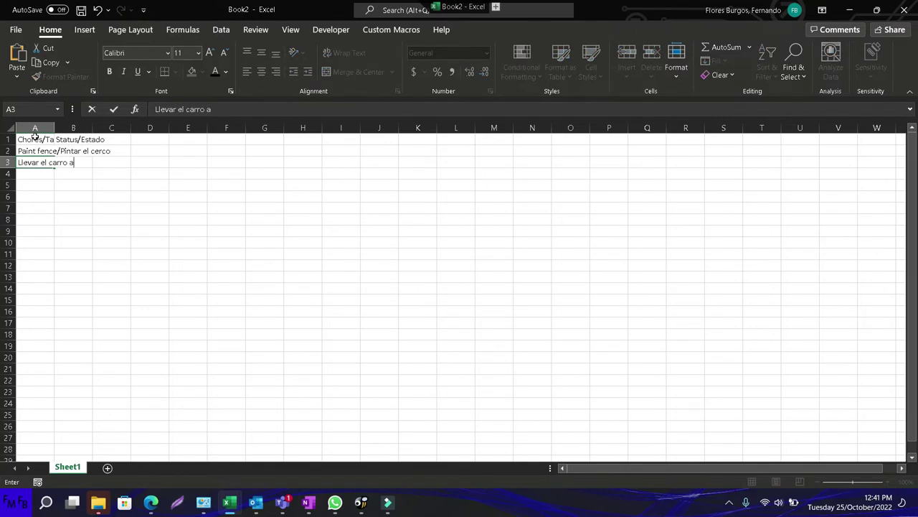
text(l taller/)
text(Take)
key(ctrl+Return)
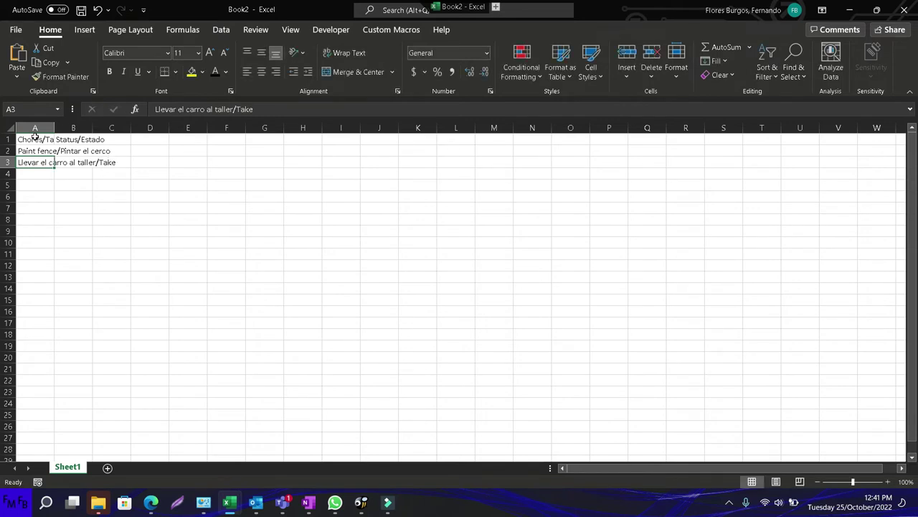
text(Take the car to the shop)
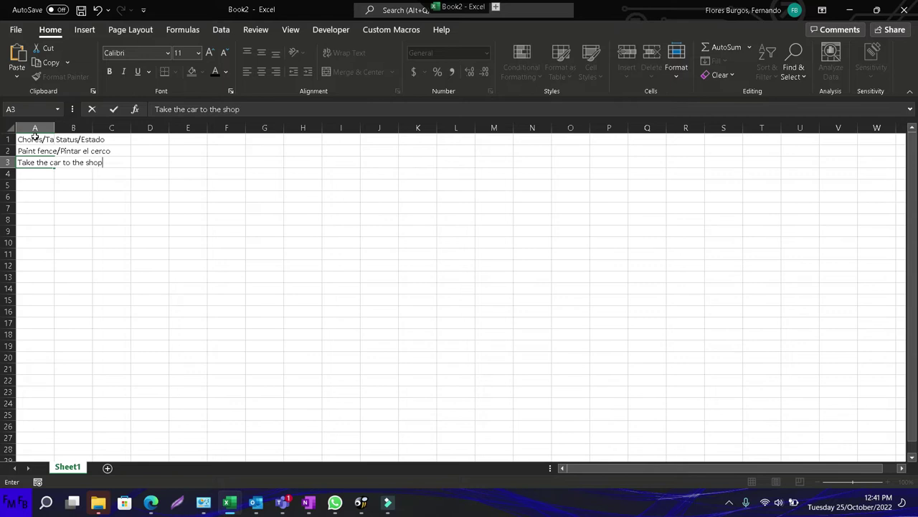
text(/Llevar )
text(el )
text(carro all taller)
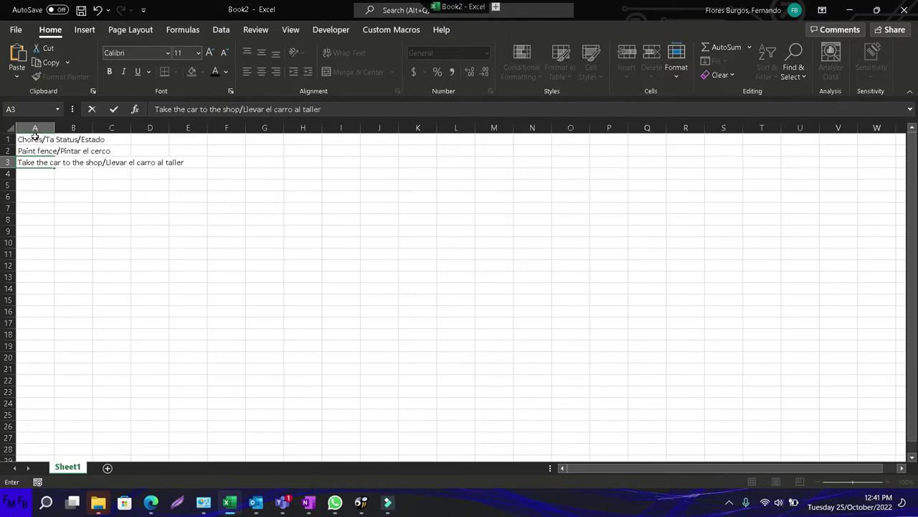
key(Return)
key(Up)
key(Up)
key(Right)
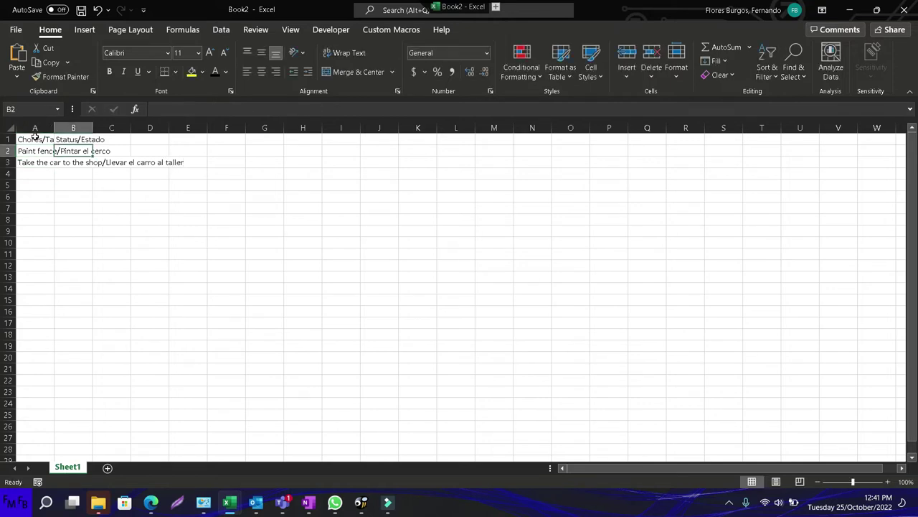
Pick the Form Controls check box and autofit column A to the chore text
click(315, 33)
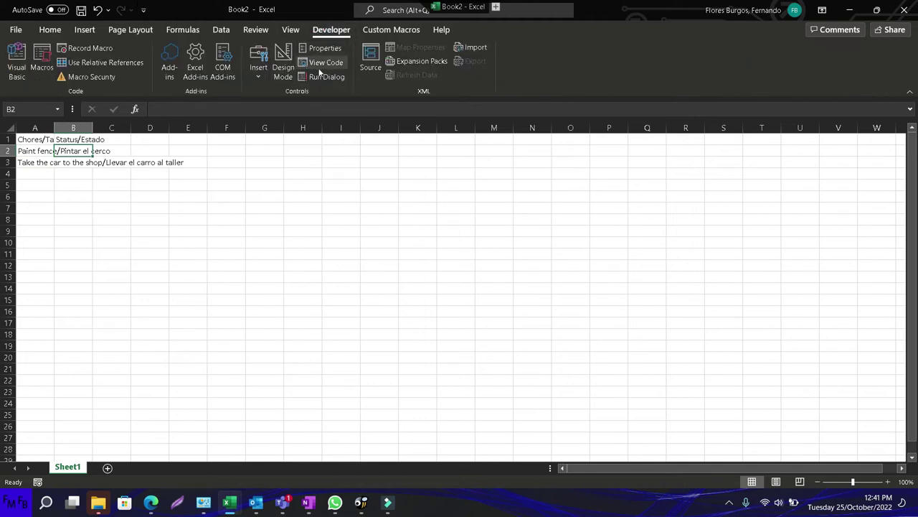
click(260, 77)
click(275, 109)
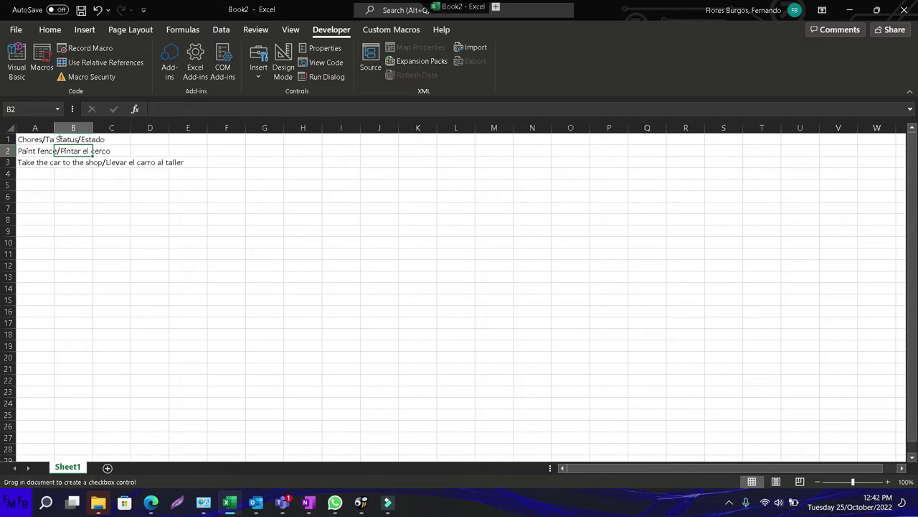
double_click(55, 128)
Draw the check box in cell B2 and adjust its position and width
drag(197, 149, 214, 164)
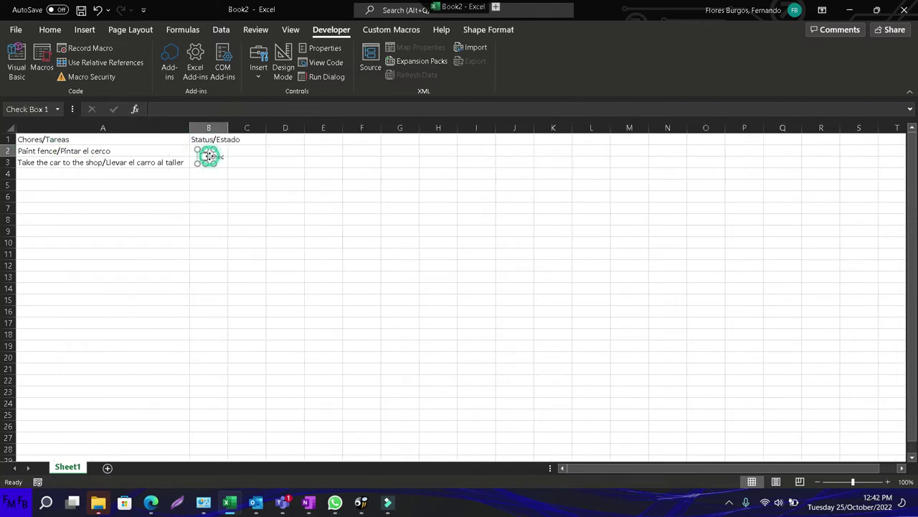
drag(210, 155, 202, 148)
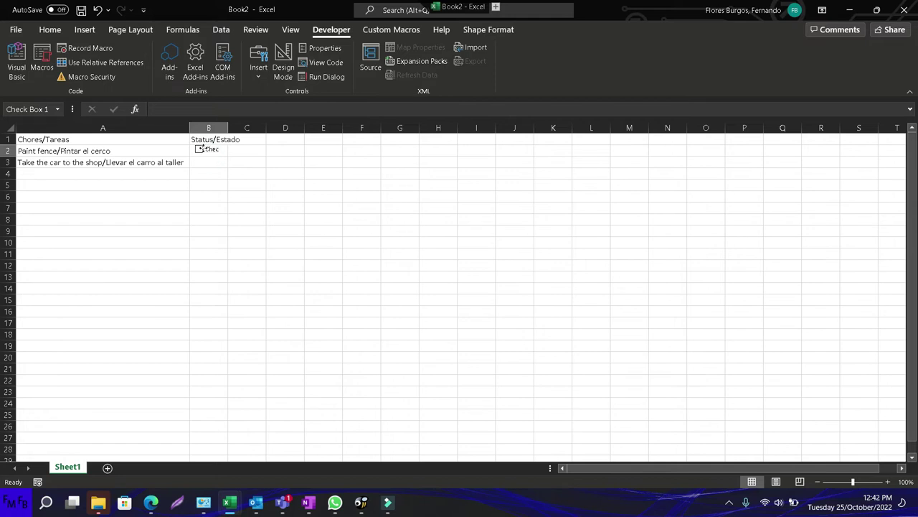
ctrl+click(203, 148)
drag(203, 144, 223, 143)
key(Delete)
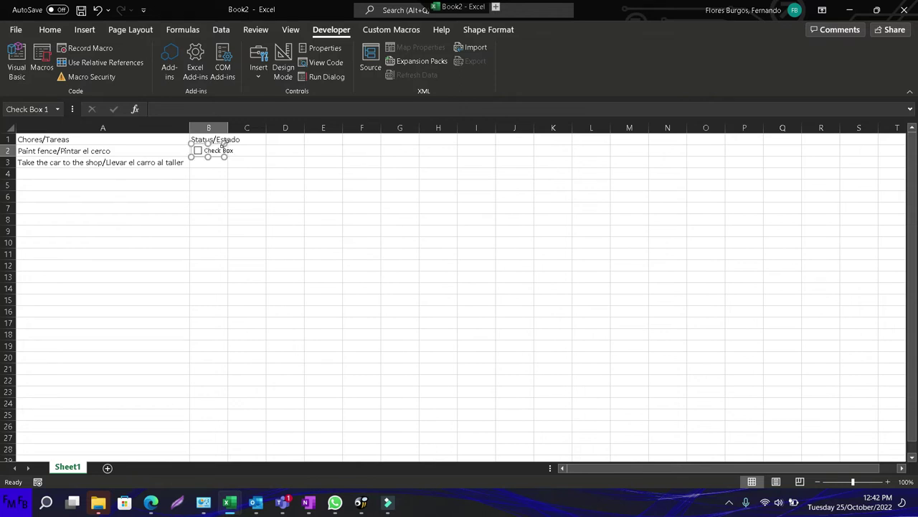
Rename the B2 check box label to 'Done'
right_click(219, 150)
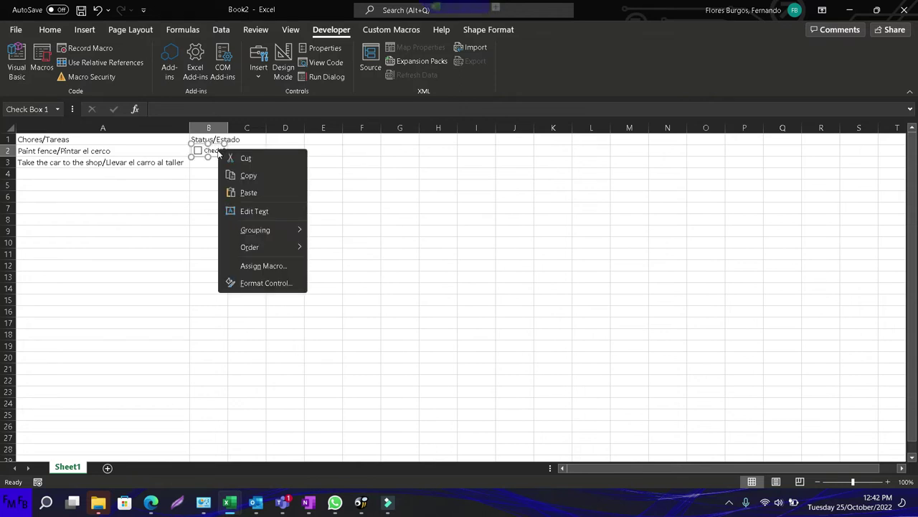
click(257, 219)
key(ctrl+a)
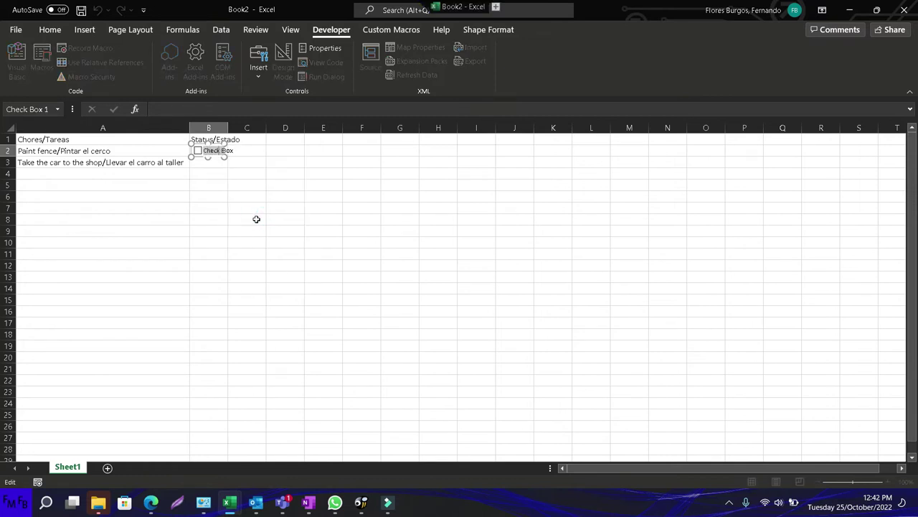
text(Done)
click(256, 219)
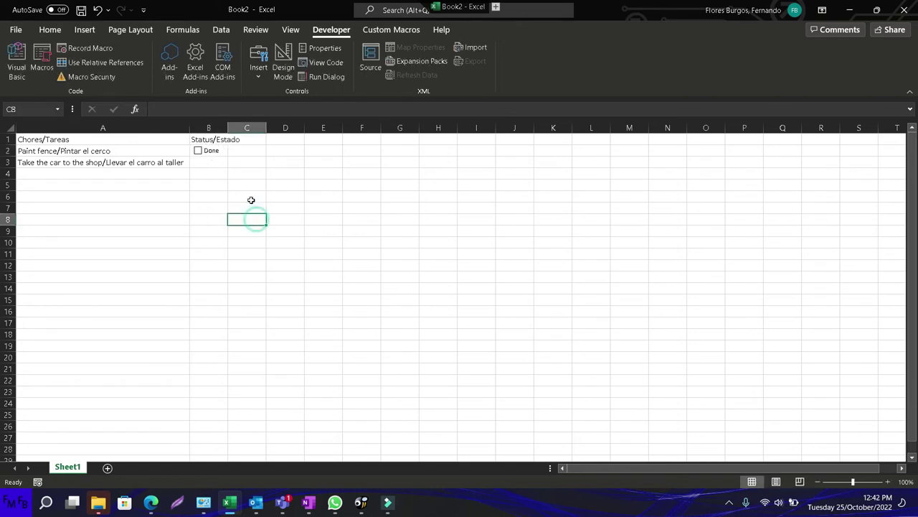
Fill the Done check box from B2 down into B3
click(225, 154)
drag(227, 158, 226, 167)
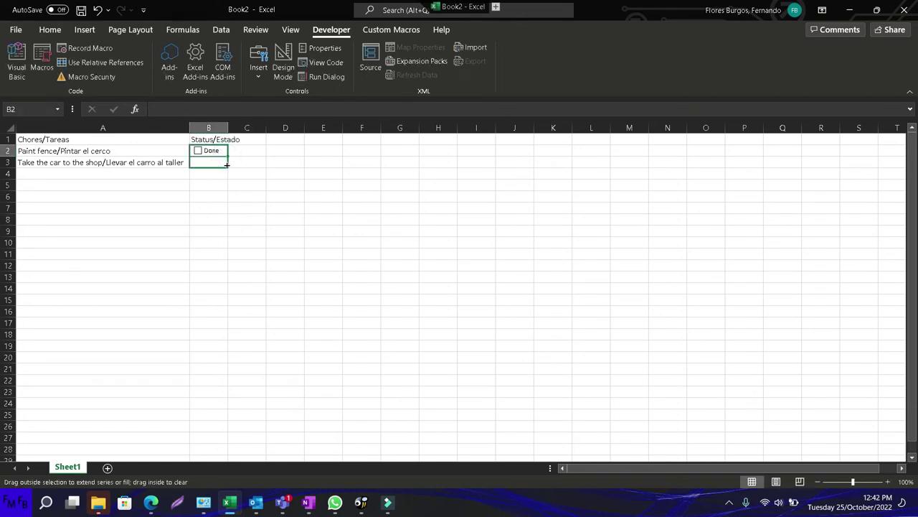
click(213, 200)
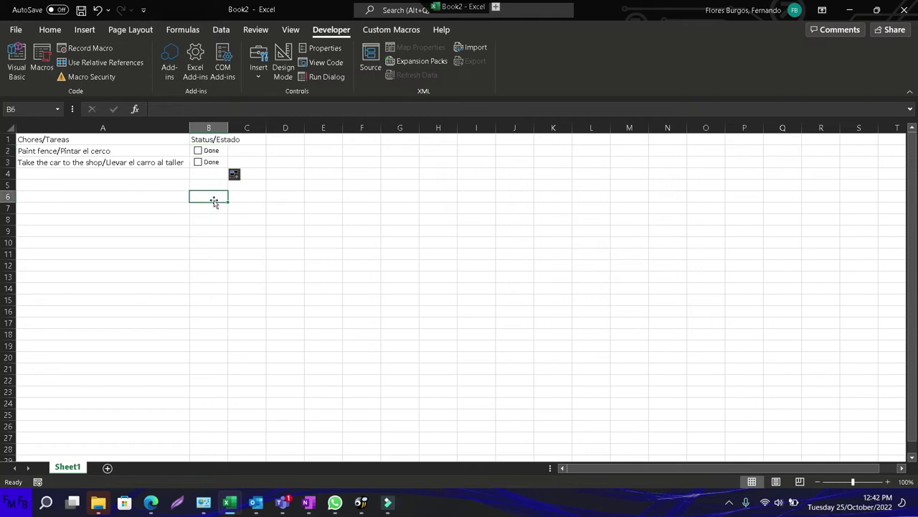
Set the row 2 Done check box to Checked with cell link $C$2
right_click(213, 150)
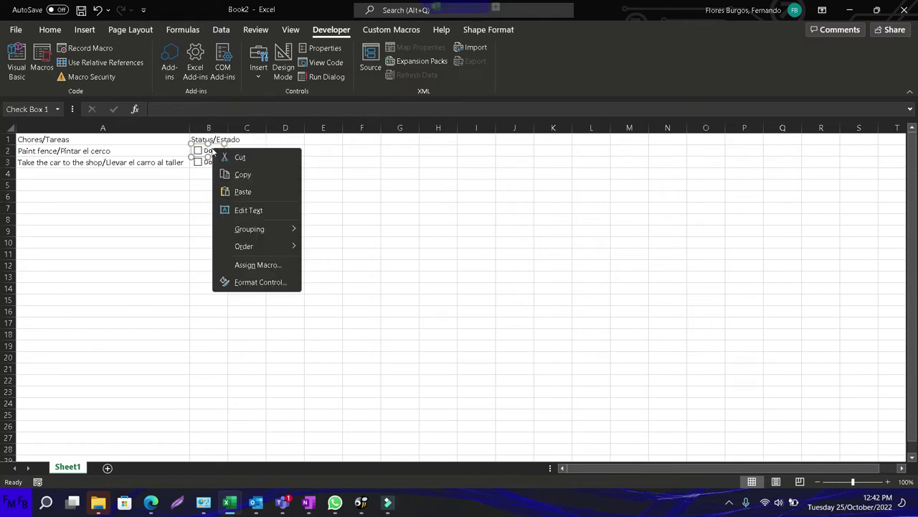
click(262, 282)
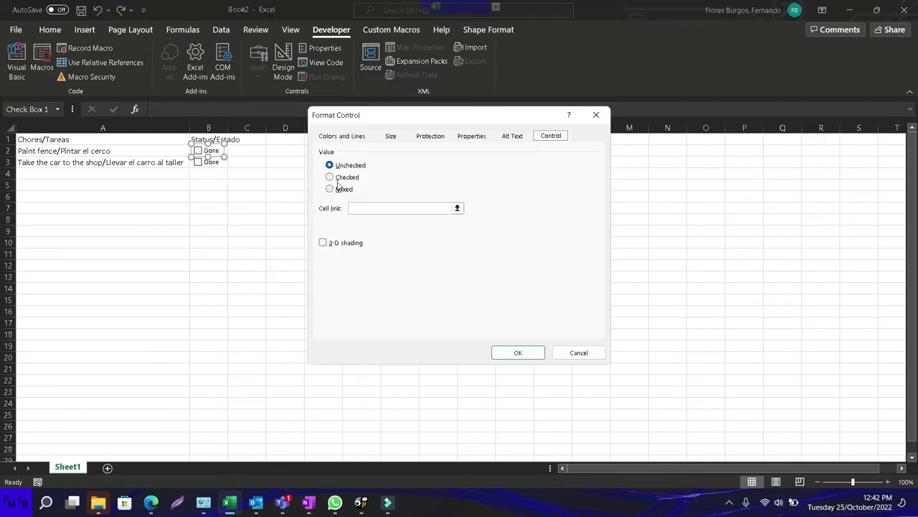
click(334, 177)
click(359, 208)
click(254, 152)
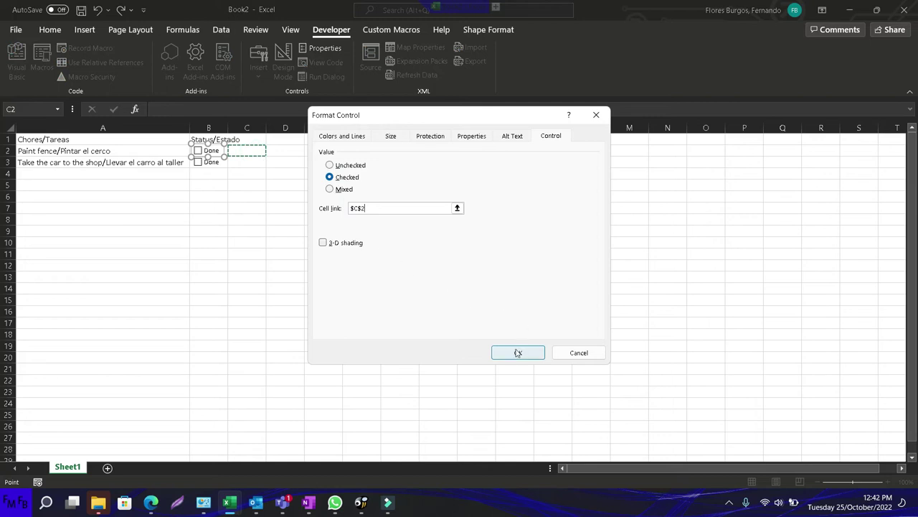
click(516, 351)
Set the row 3 check box to Checked linked to $C$3, then untick the row 2 box
right_click(210, 163)
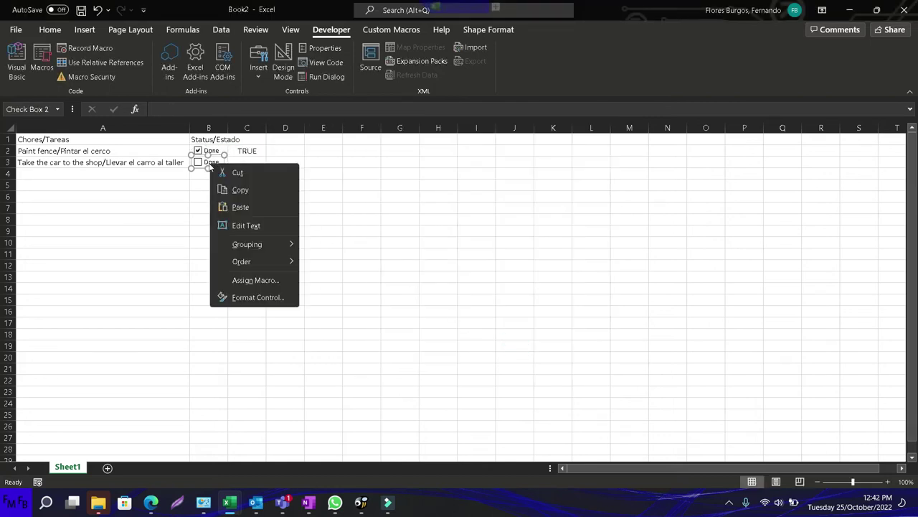
click(259, 297)
click(341, 179)
click(358, 208)
click(243, 163)
click(517, 351)
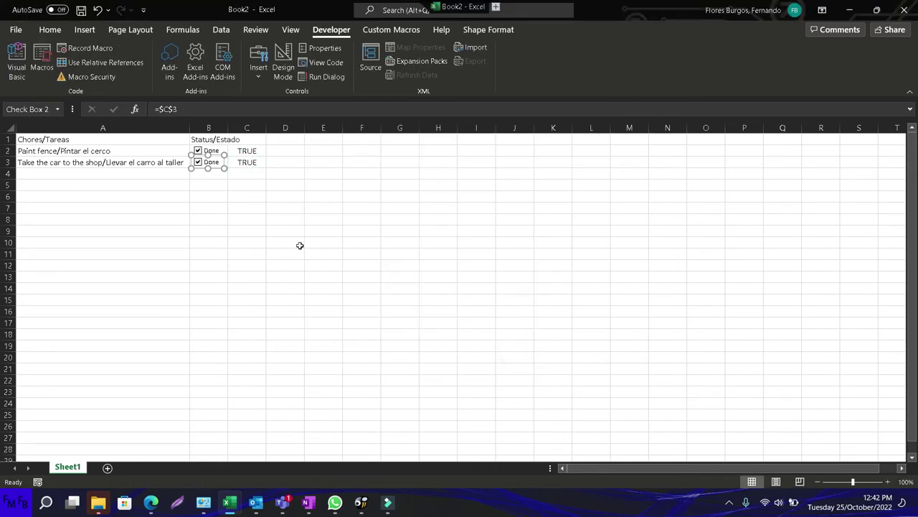
click(201, 151)
In the VBA editor, declare Sub chores with lr as the last row and a For i = 2 To lr … Next i loop
key(alt+Tab)
key(alt+Tab)
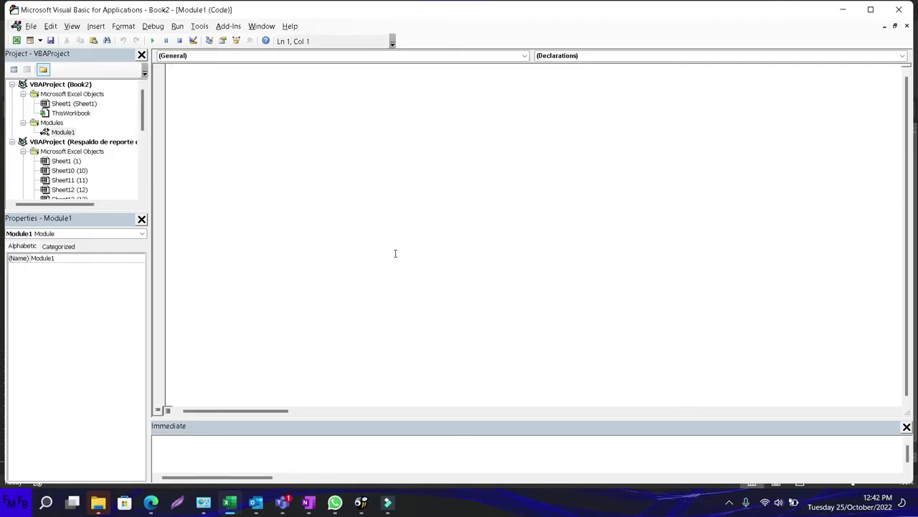
text(sub )
text(chores)
key(Return)
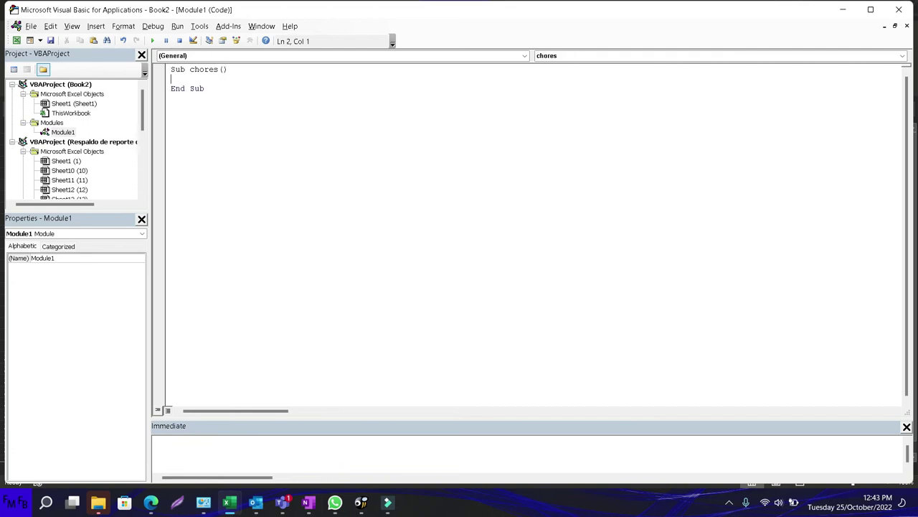
text(lr=)
key(ctrl+v)
key(Return)
text(for i=2 to lr)
key(Return)
key(Return)
text(next i)
Inside the loop, add If Range("C" & i).Value = True Then
click(170, 97)
text(id)
key(BackSpace)
text(f Range())
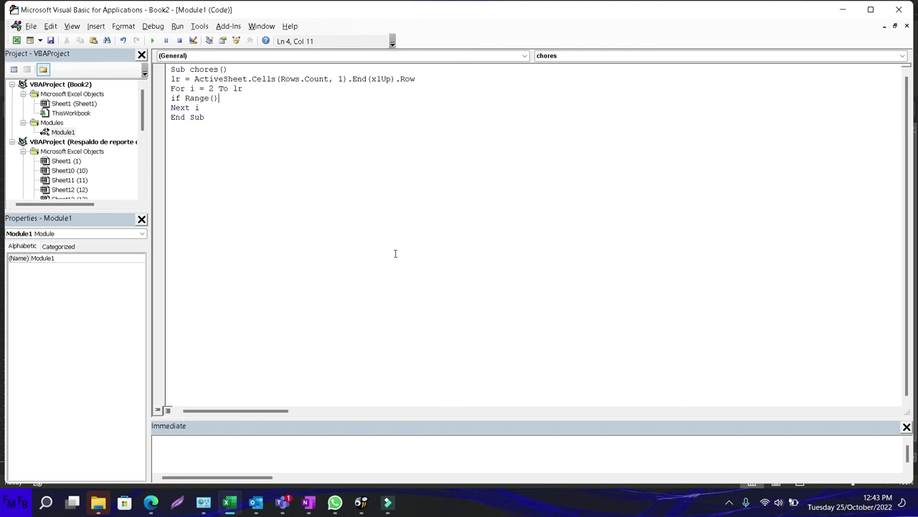
key(Left)
key(Left)
key(Right)
text("")
text(C)
text( & )
text(i)
text().valu)
key(Tab)
text(=TRU)
text(then)
key(Return)
key(Return)
Close the block with End If and inside it set Range("A" & i).Interior.ColorIndex = 4
text(endif)
click(171, 106)
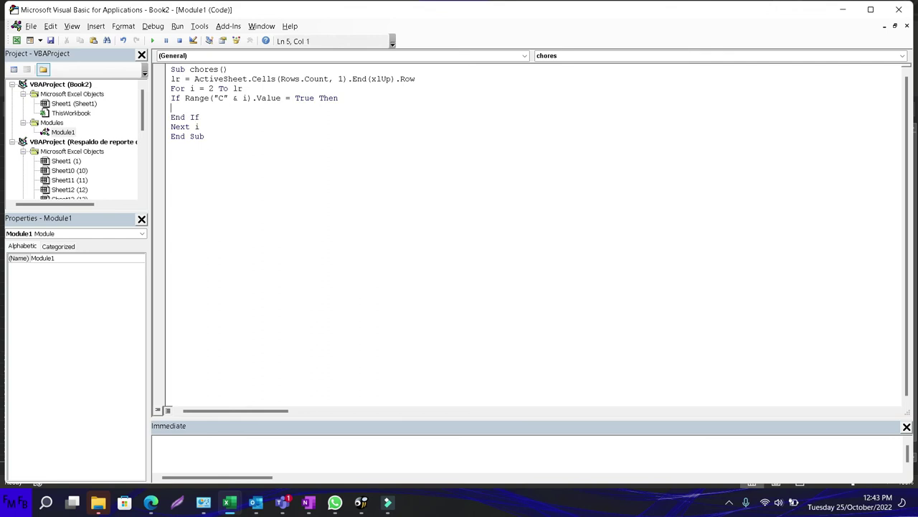
text(Range)
text(())
text("")
text(A)
key(Right)
text(&)
text( i))
text(.inter)
key(Tab)
text(.co)
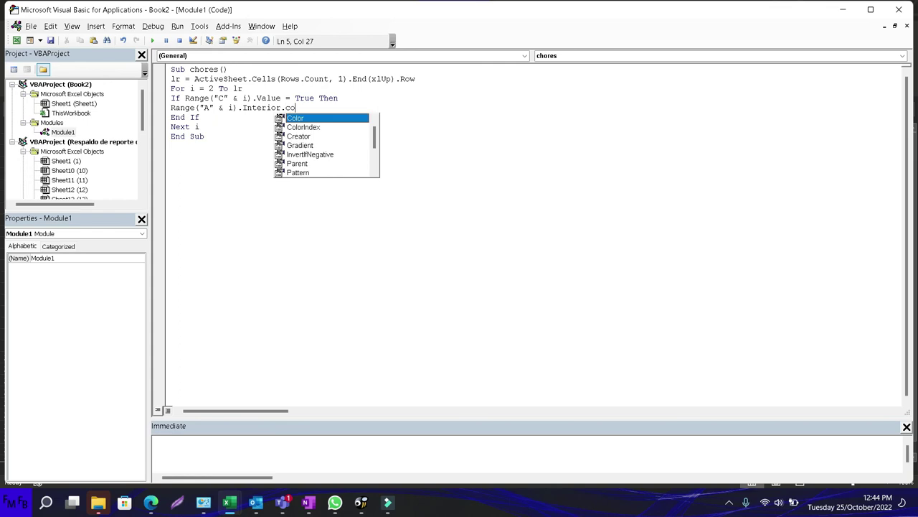
text(lor)
text(index)
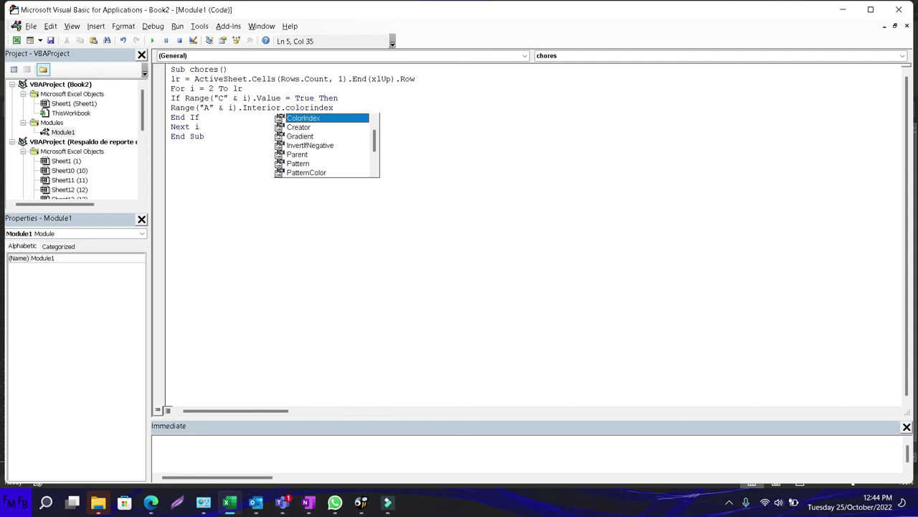
text(=4)
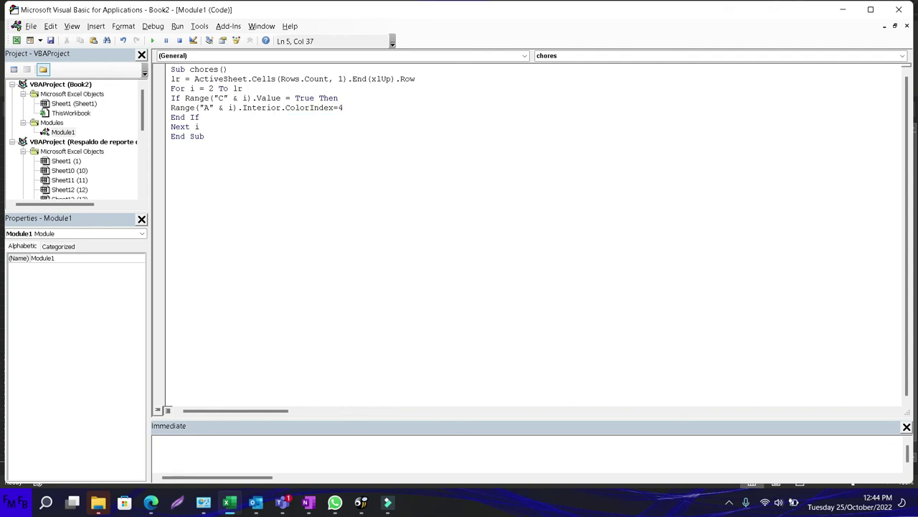
key(Down)
Back in Excel, turn on the header-row filter and filter Chores/Tareas to green fill only
key(ctrl+alt+Tab)
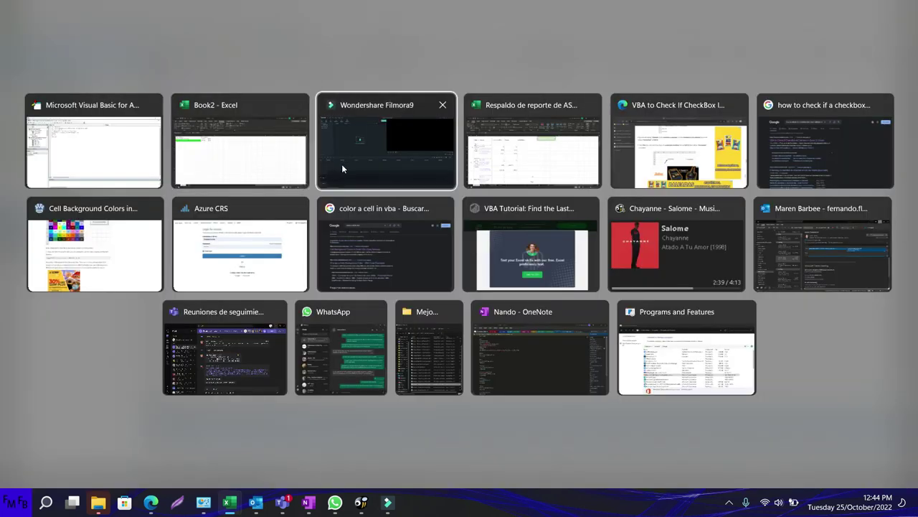
key(Left)
key(Return)
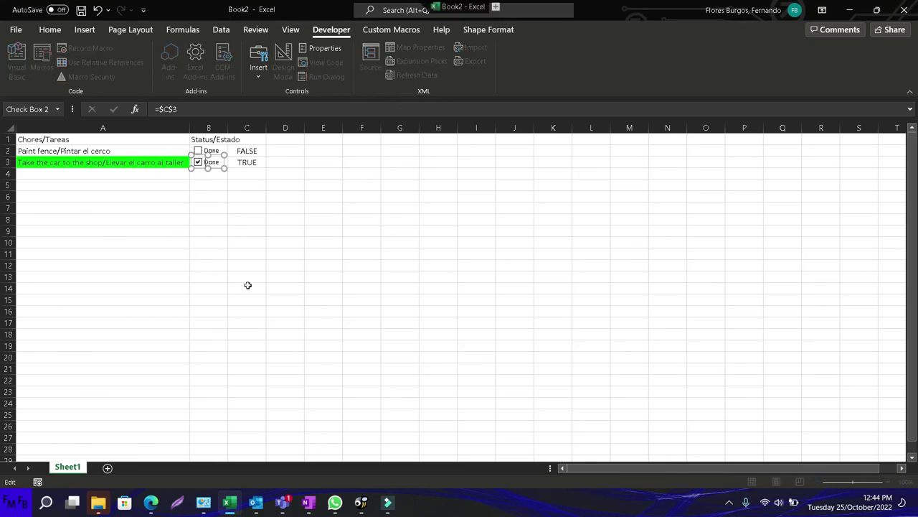
click(102, 141)
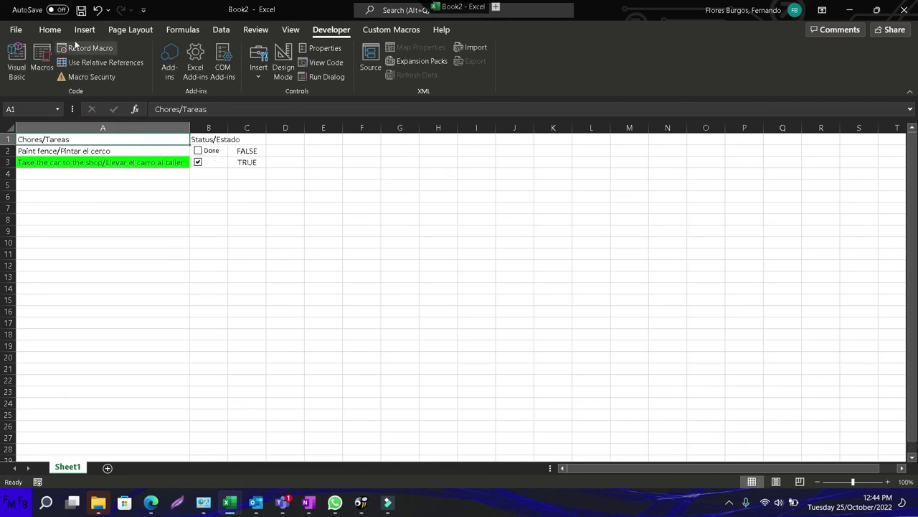
click(49, 29)
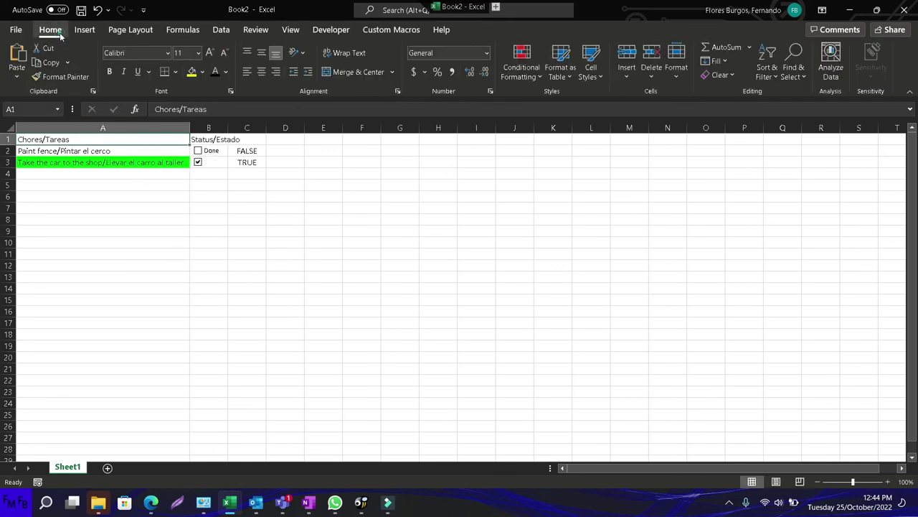
click(774, 83)
click(779, 147)
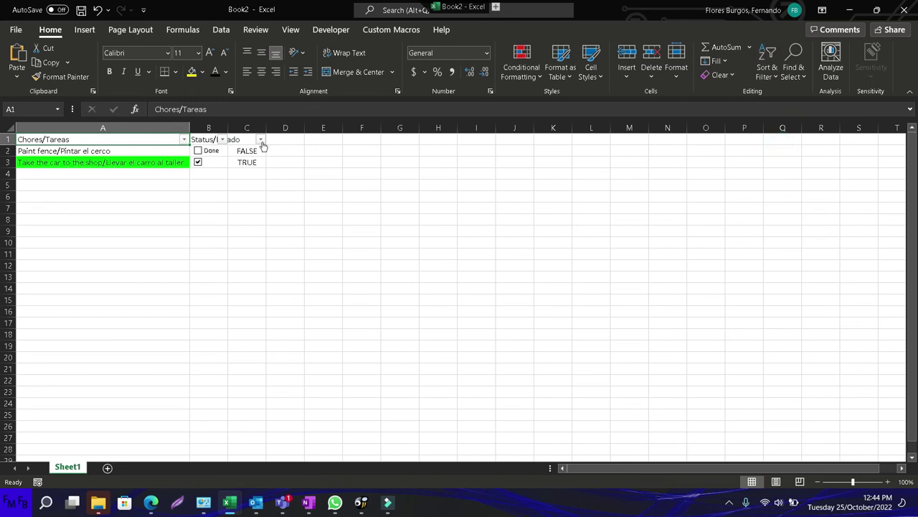
click(184, 140)
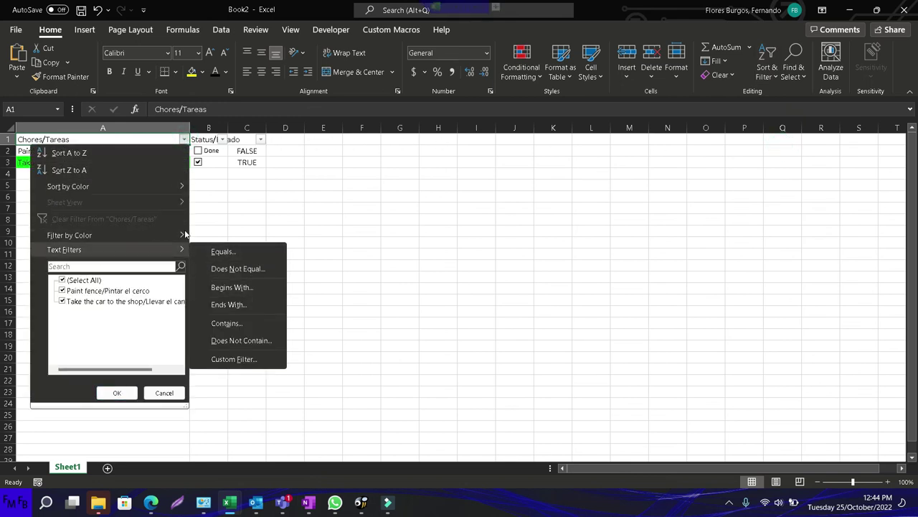
mouse_move(70, 235)
click(228, 254)
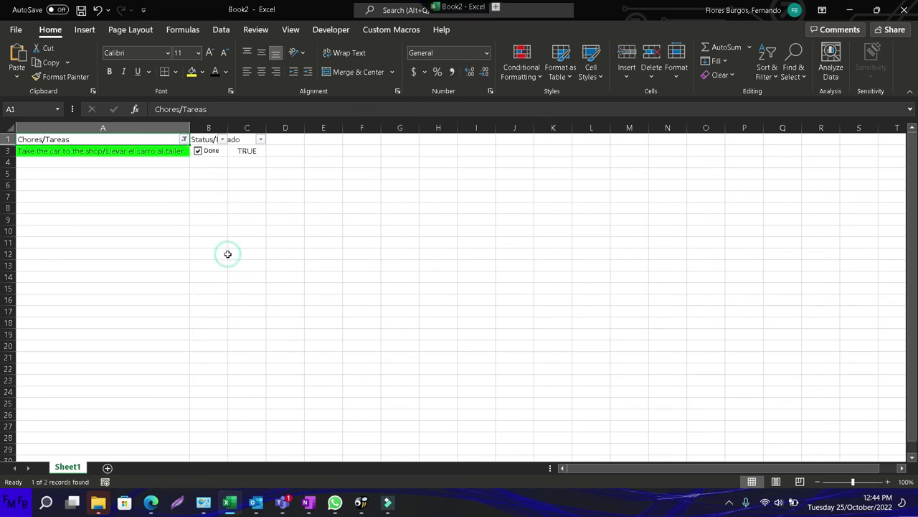